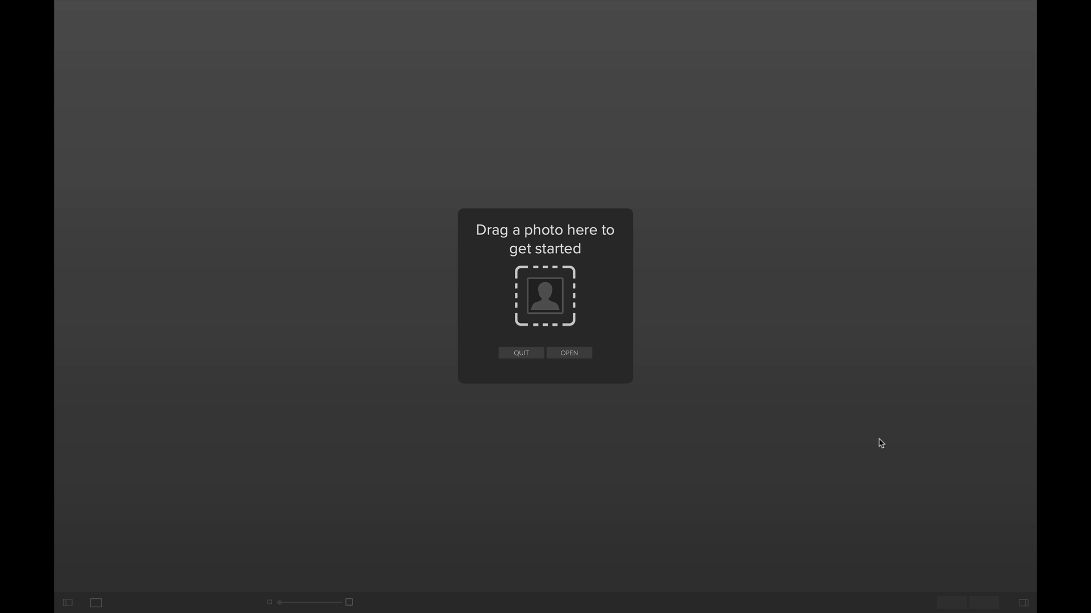
- Open DSC_8895.NEF from the Maxim Photos folder for editing as a JPEG (No Layers) copy
{"action": "left_click", "coordinate": [582, 357]}
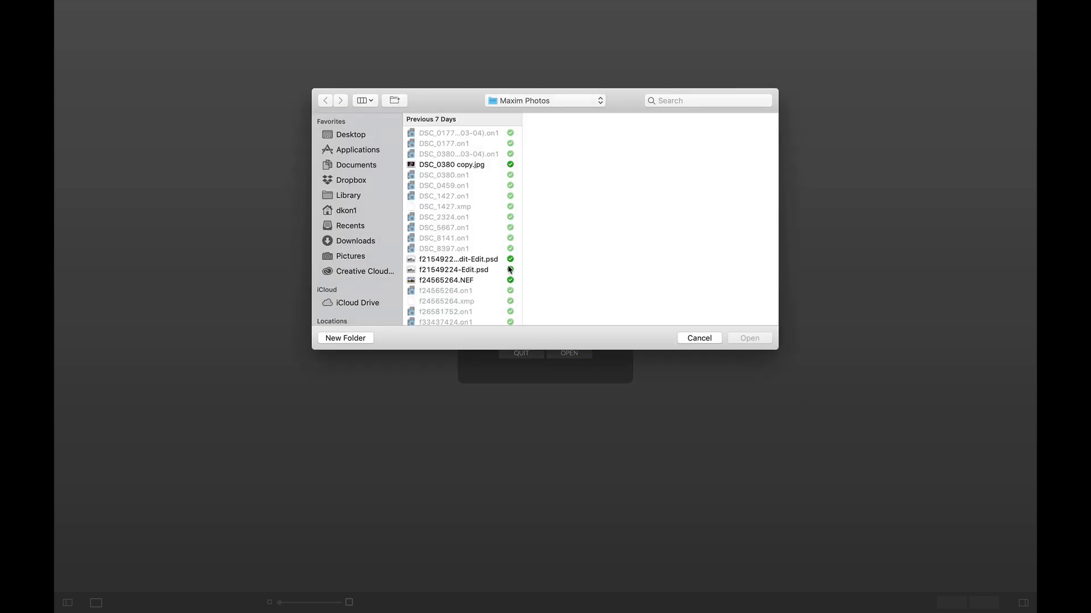
{"action": "scroll", "coordinate": [471, 243], "scroll_direction": "down", "scroll_amount": 15}
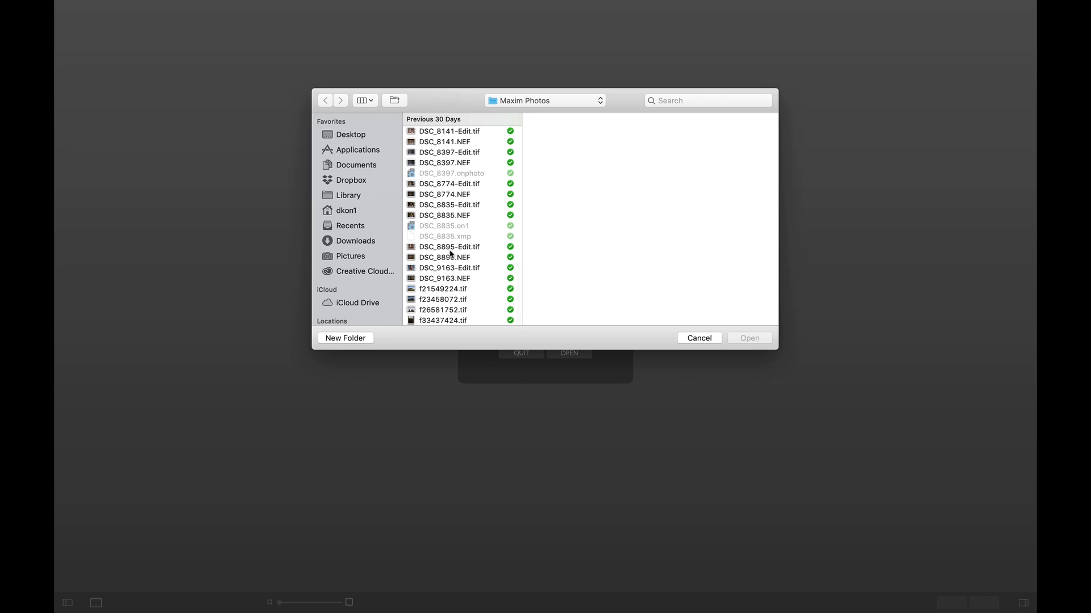
{"action": "left_click", "coordinate": [452, 257]}
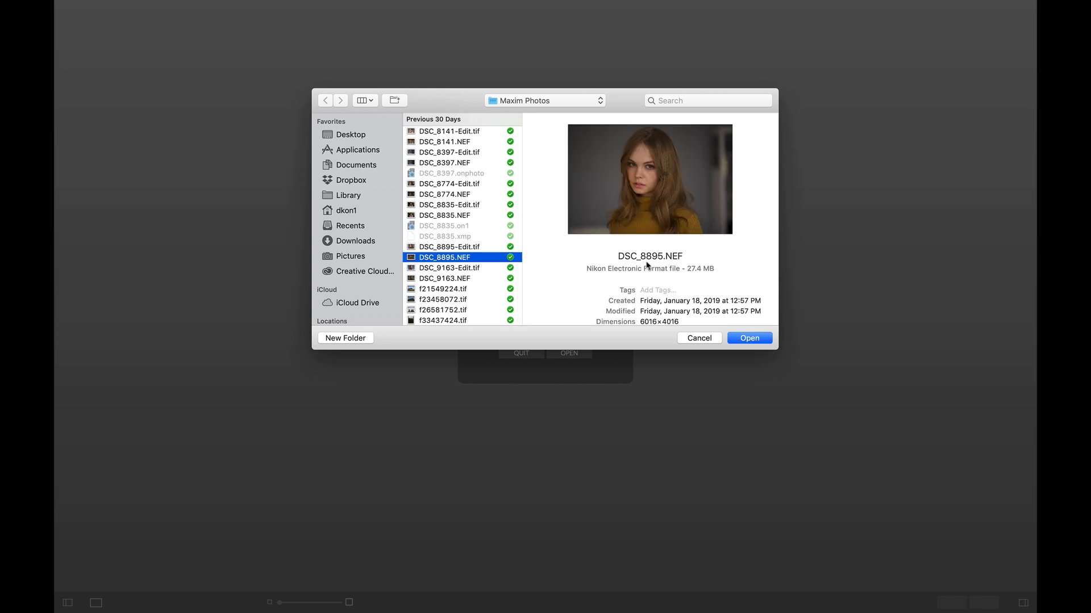
{"action": "left_click", "coordinate": [745, 338]}
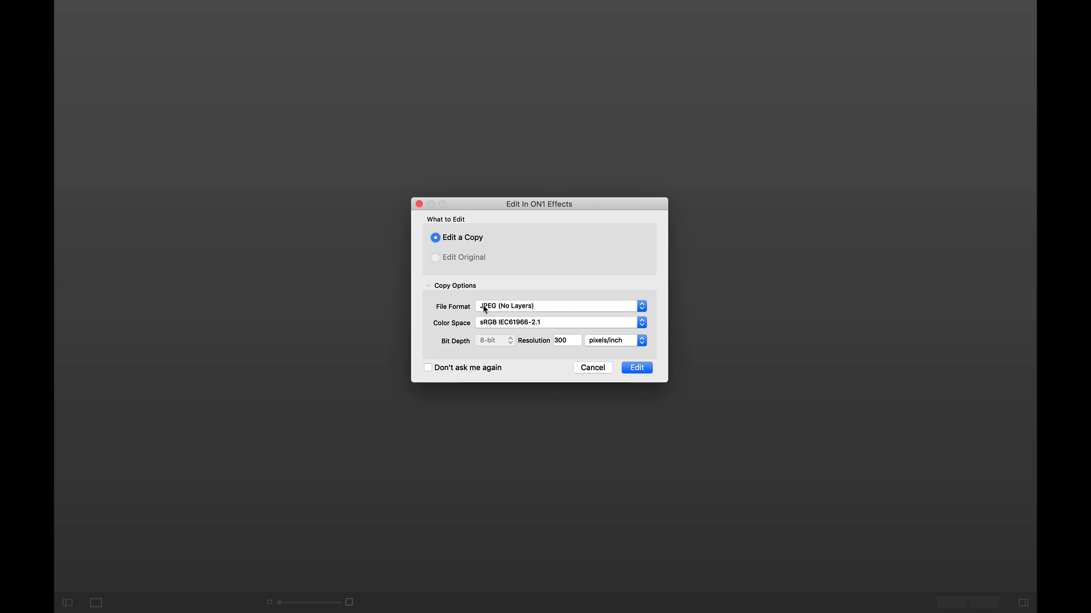
{"action": "left_click", "coordinate": [500, 308]}
{"action": "left_click", "coordinate": [523, 309]}
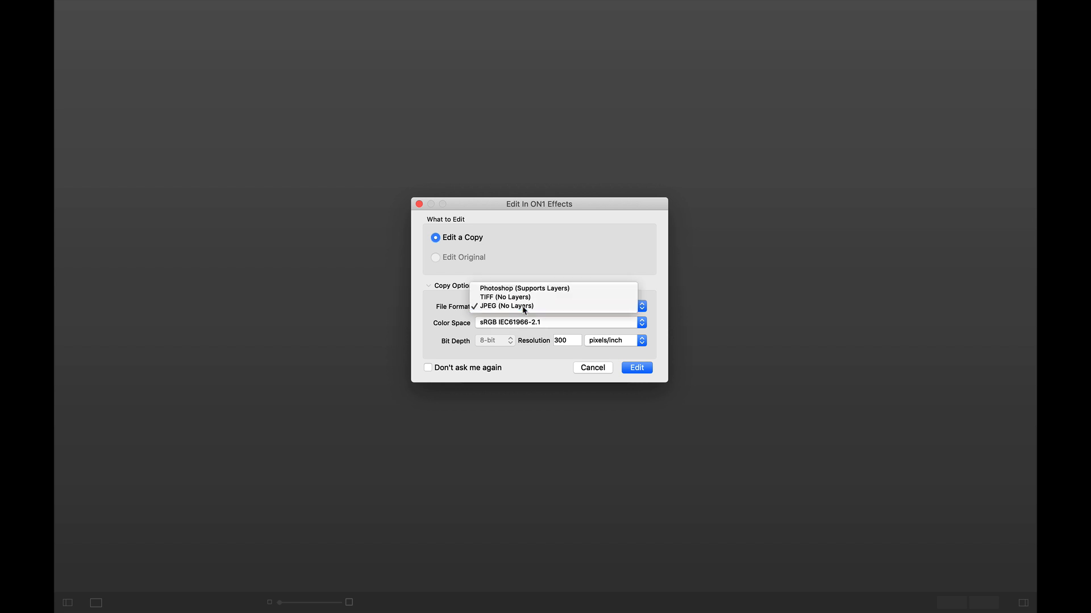
{"action": "left_click", "coordinate": [645, 370]}
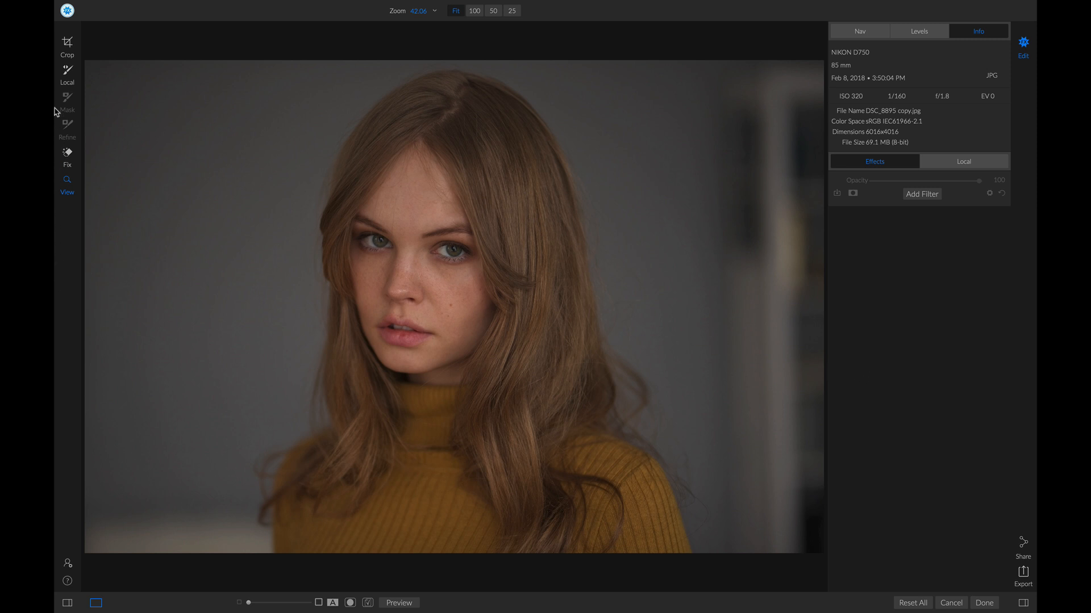
- Crop the portrait to the 4x5 (8x10) ratio, tightening the frame slightly around the woman and leaving space above her head
{"action": "left_click", "coordinate": [68, 45]}
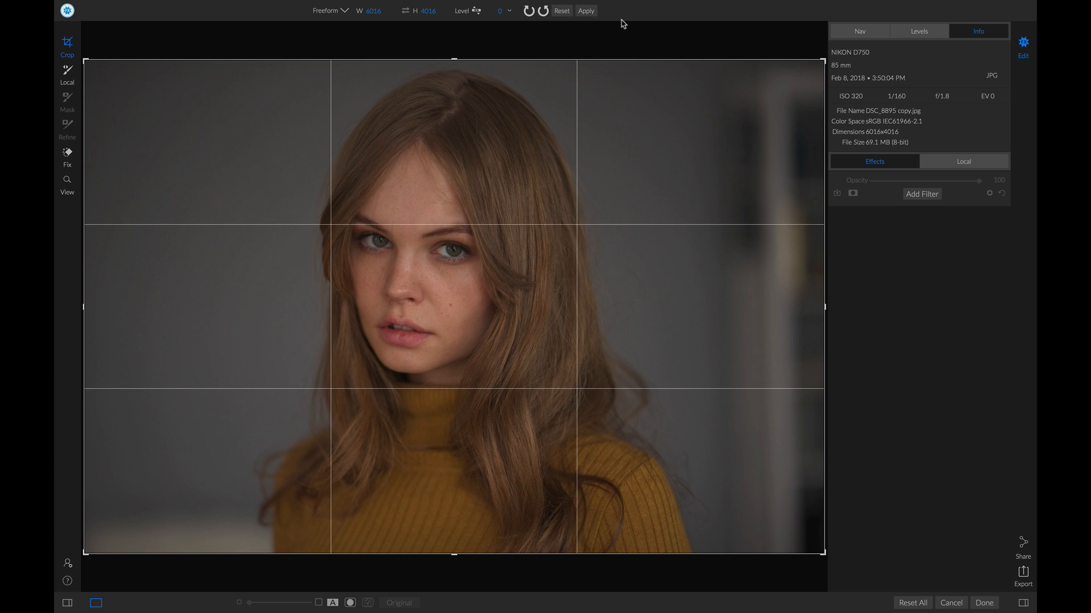
{"action": "left_click", "coordinate": [345, 12]}
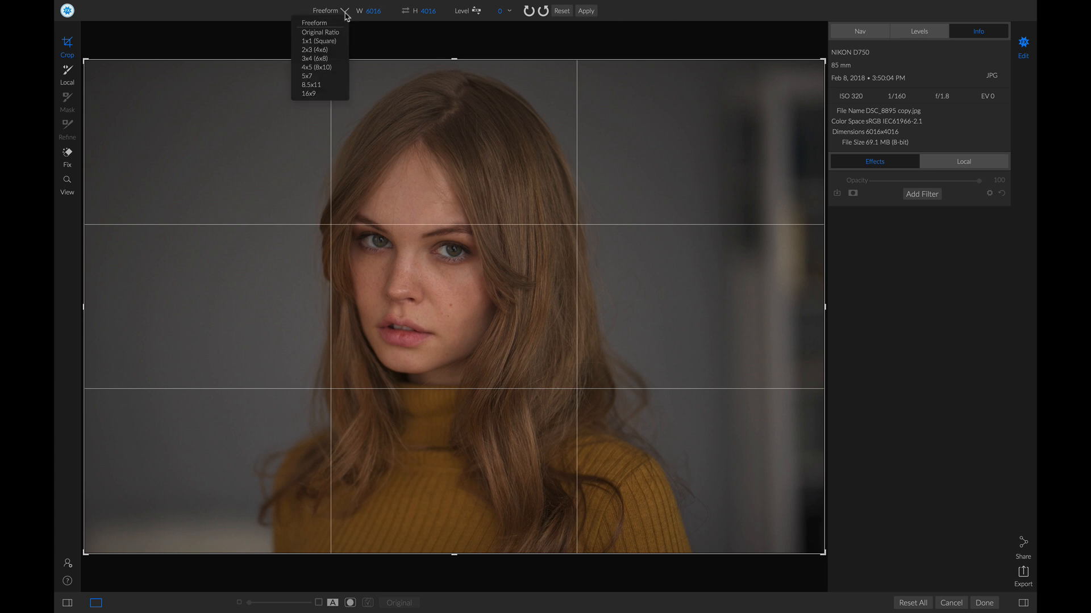
{"action": "left_click", "coordinate": [323, 68]}
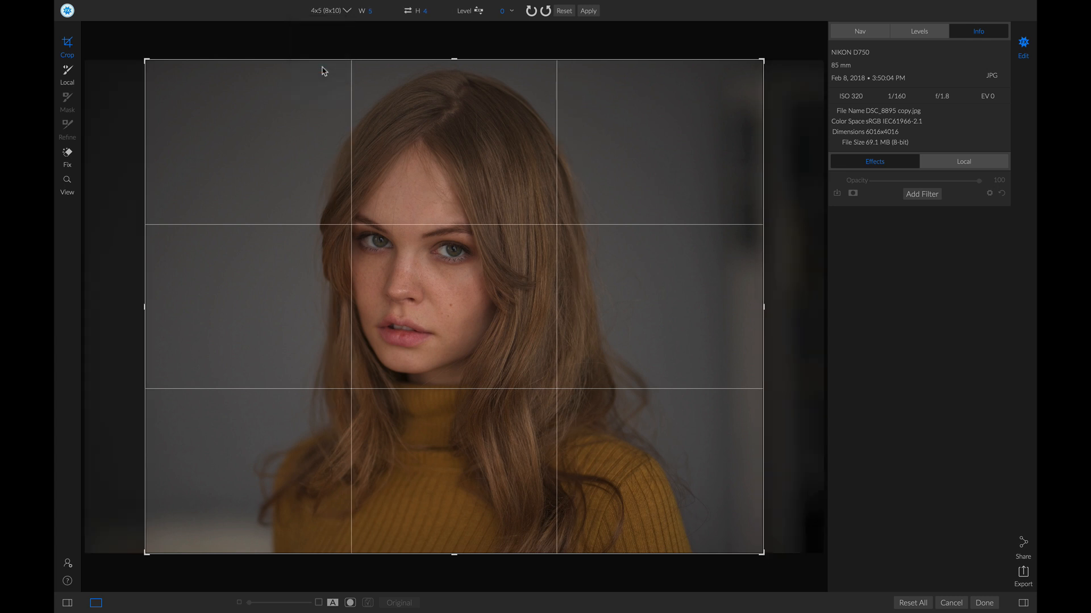
{"action": "left_click_drag", "start_coordinate": [147, 61], "coordinate": [166, 75]}
{"action": "left_click_drag", "start_coordinate": [392, 180], "coordinate": [390, 218]}
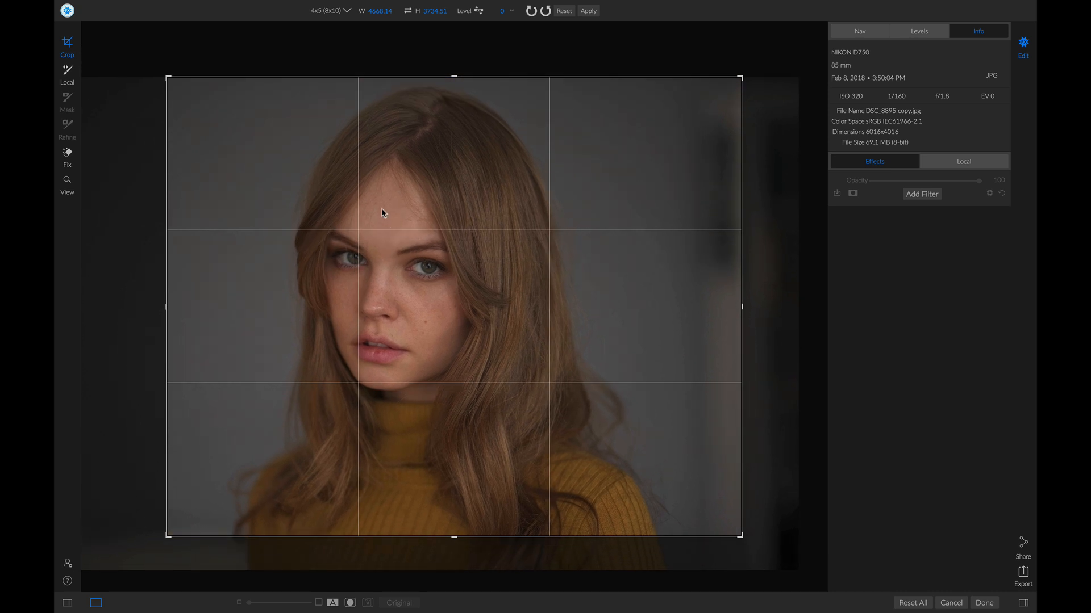
{"action": "key", "text": "z"}
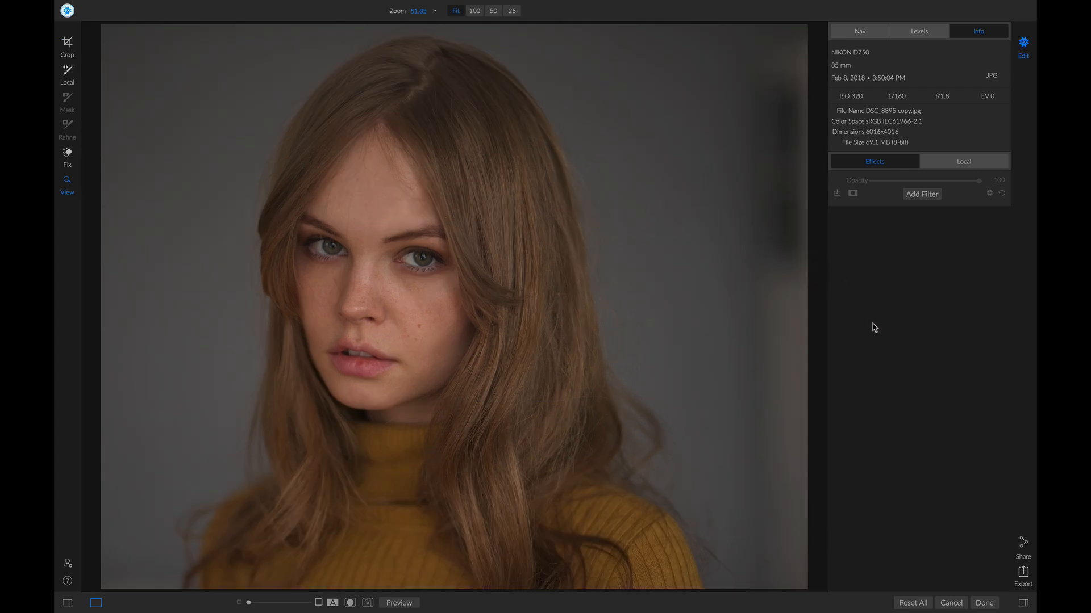
- Add a Bleach Bypass filter with the Lighter preset
{"action": "left_click", "coordinate": [922, 194]}
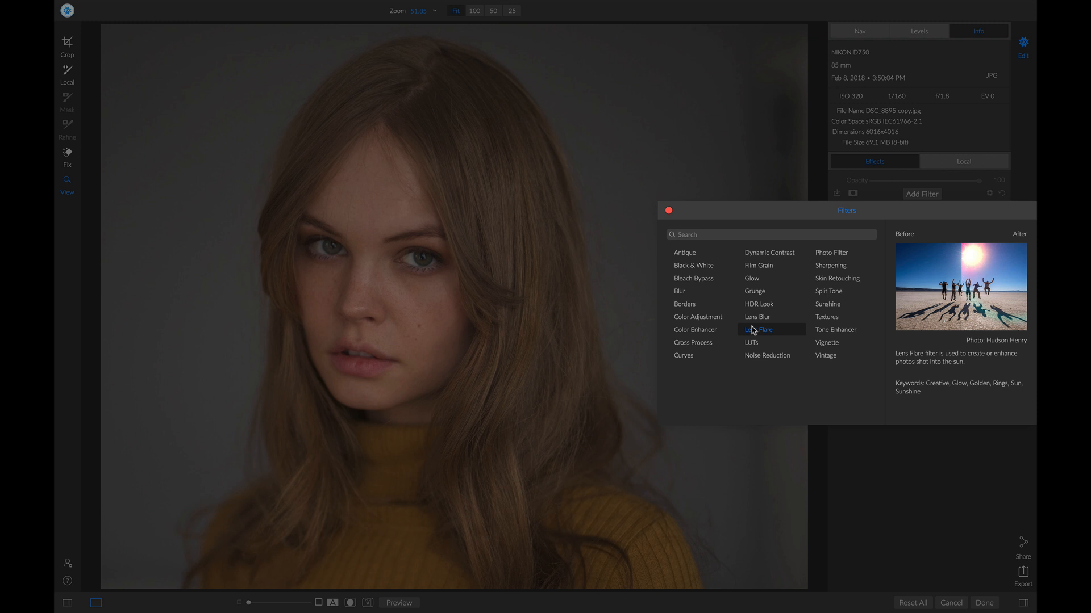
{"action": "left_click", "coordinate": [706, 278]}
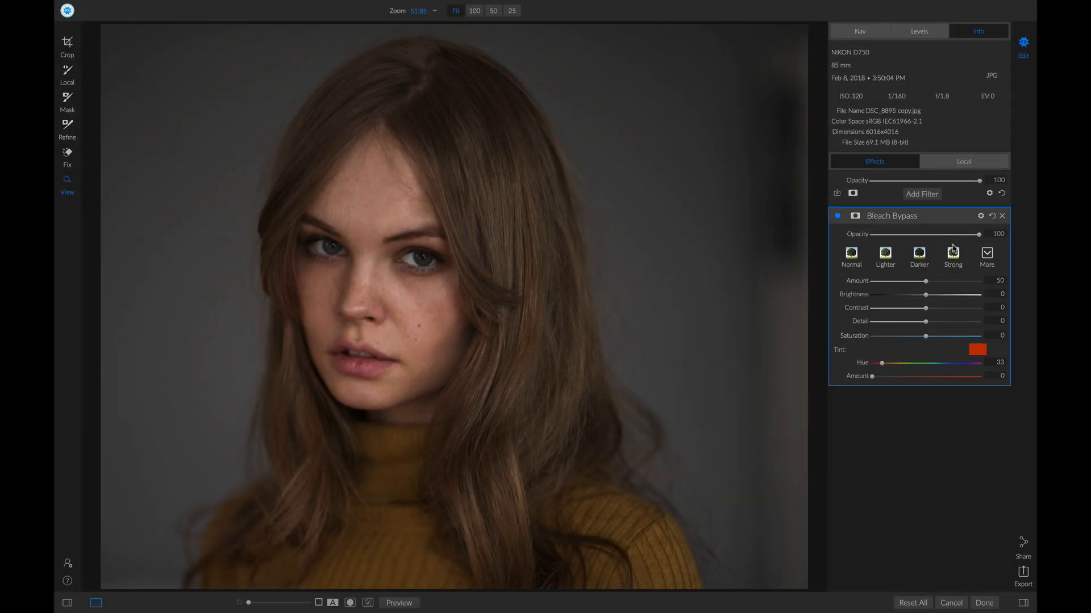
{"action": "left_click", "coordinate": [884, 257]}
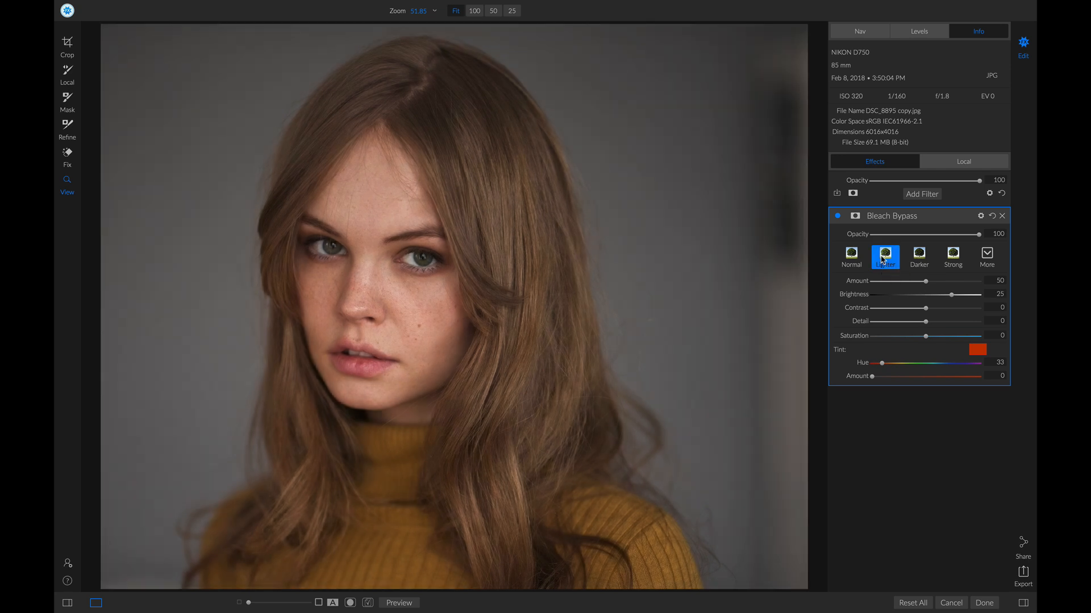
- Add a Black & White filter with the Red preset, set its tone Brightness to 7, and compare the photo with and without it
{"action": "left_click", "coordinate": [915, 194]}
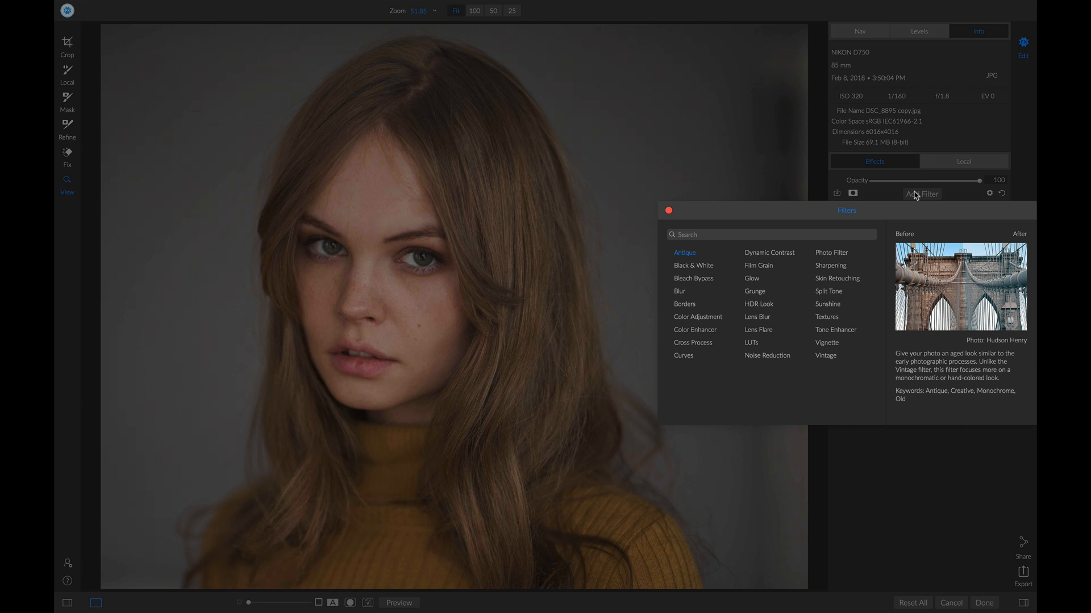
{"action": "left_click", "coordinate": [701, 267]}
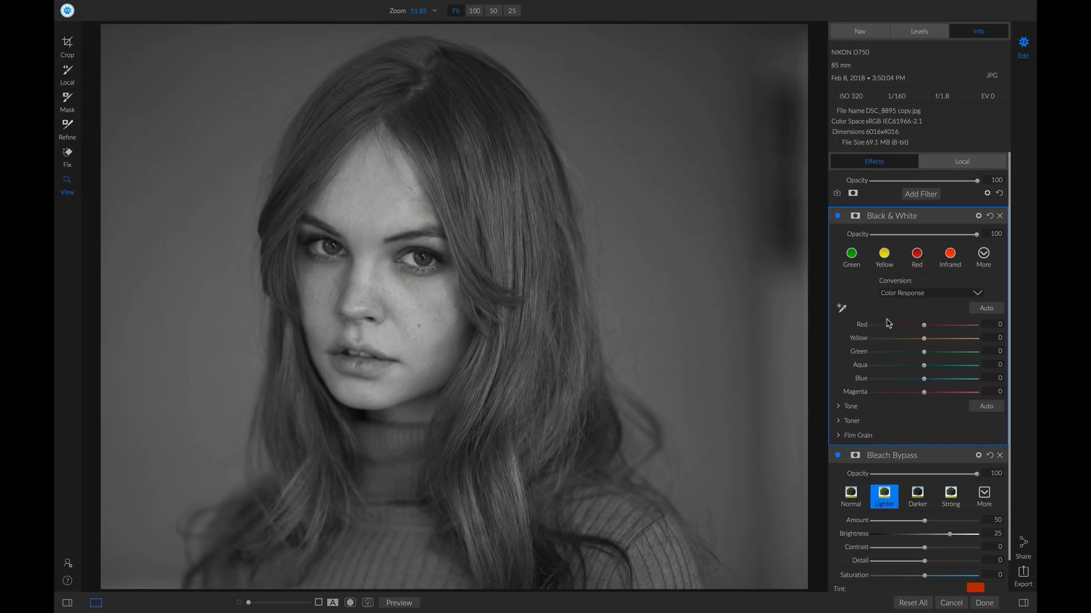
{"action": "left_click", "coordinate": [917, 258]}
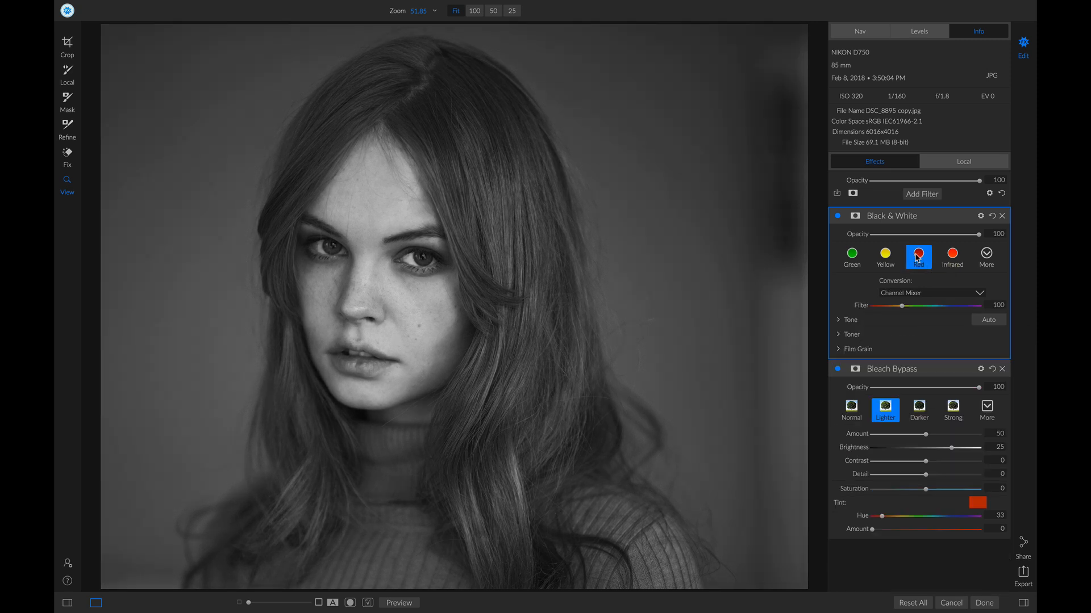
{"action": "left_click", "coordinate": [839, 321]}
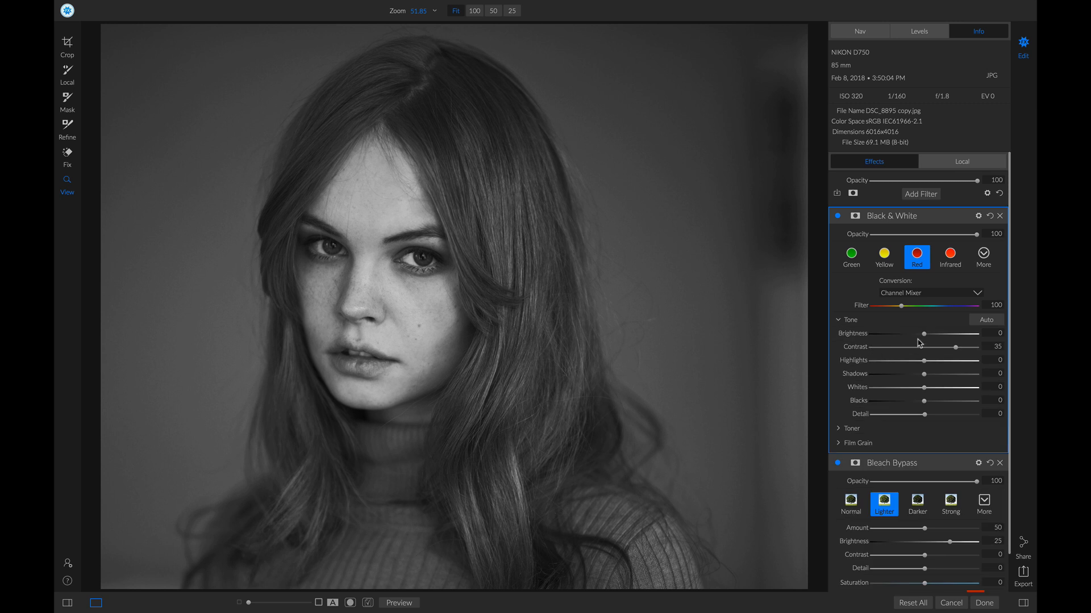
{"action": "left_click_drag", "start_coordinate": [924, 337], "coordinate": [931, 337]}
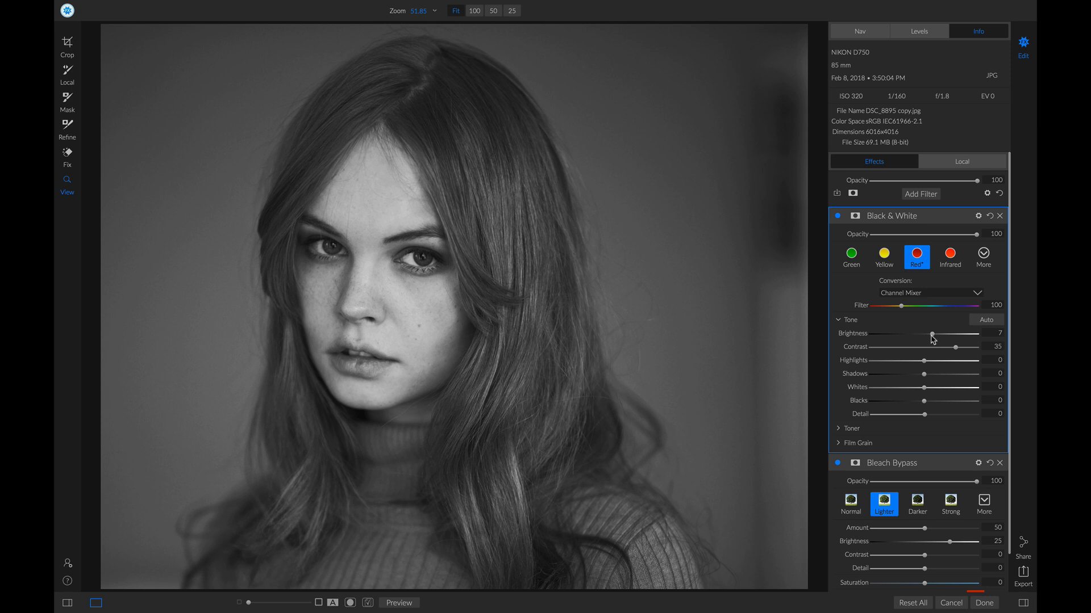
{"action": "left_click", "coordinate": [838, 217]}
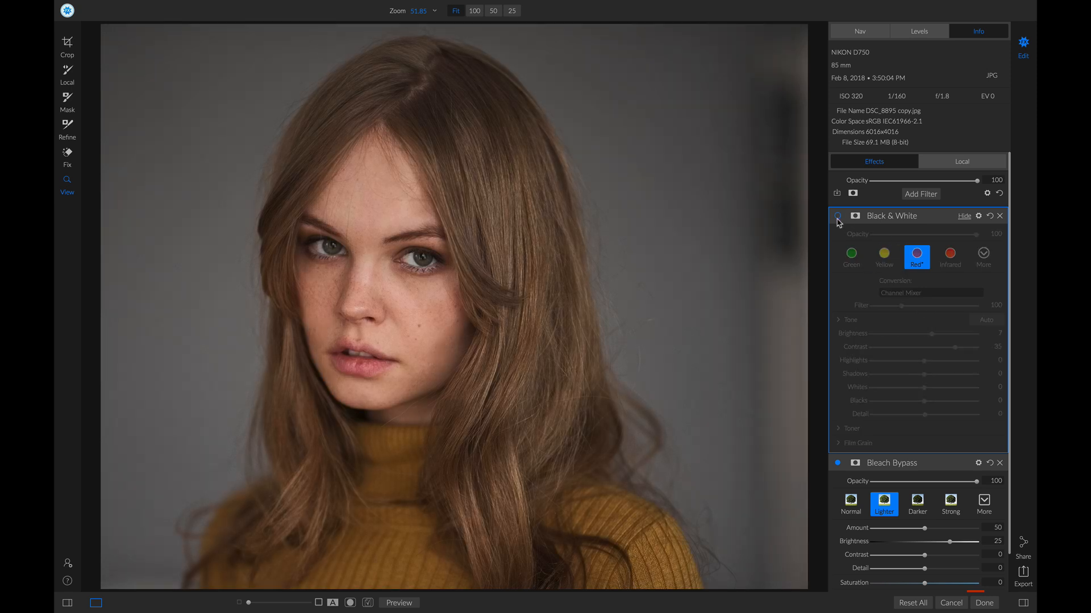
{"action": "left_click", "coordinate": [837, 218]}
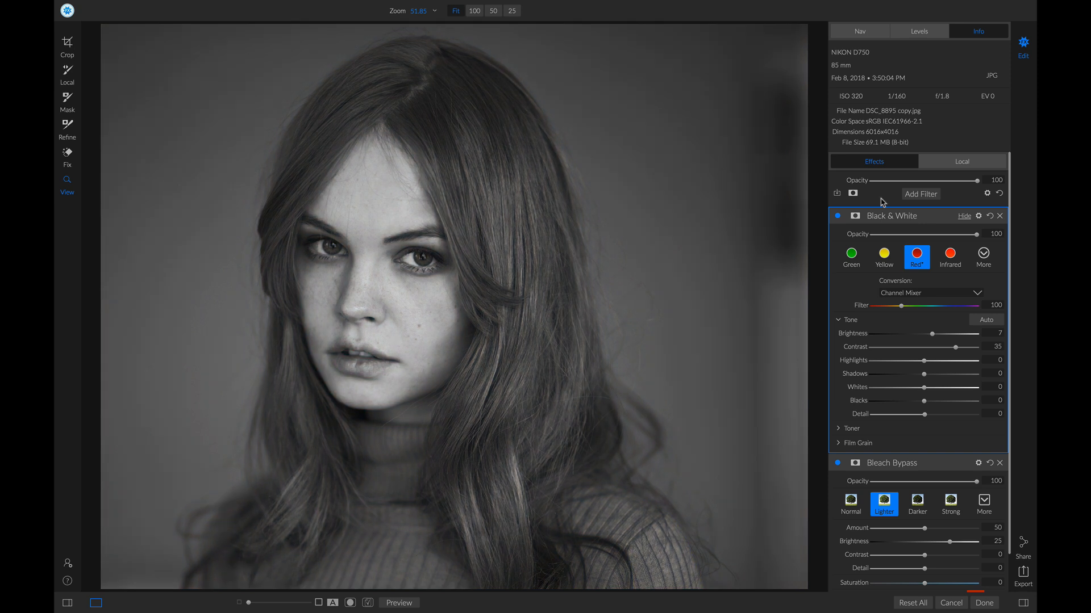
- Add a Vignette filter with the Big Softy preset and centre the vignette over the woman's face
{"action": "left_click", "coordinate": [911, 195]}
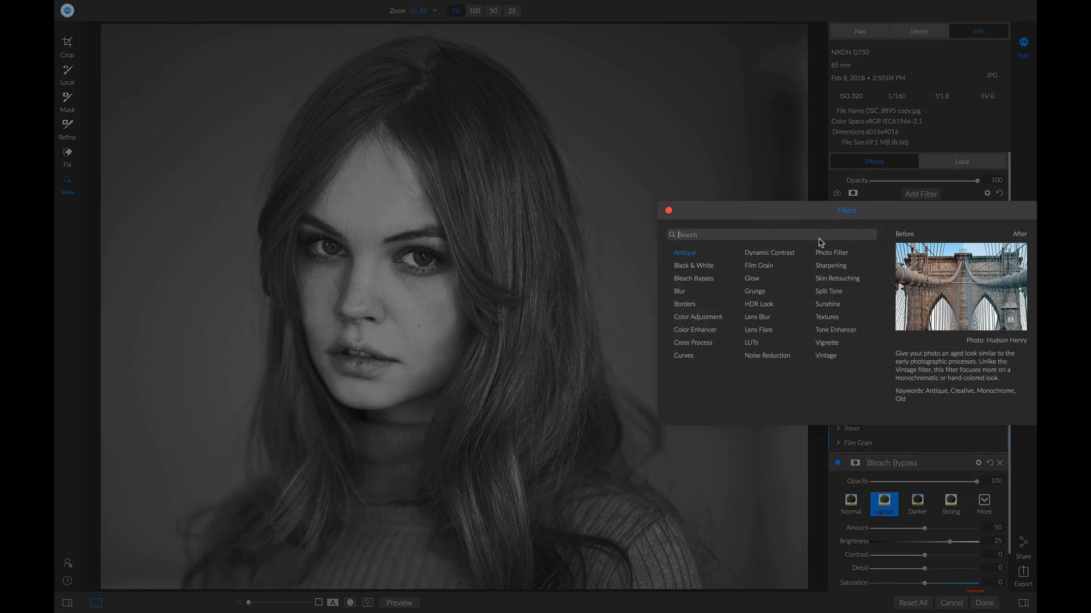
{"action": "left_click", "coordinate": [827, 344]}
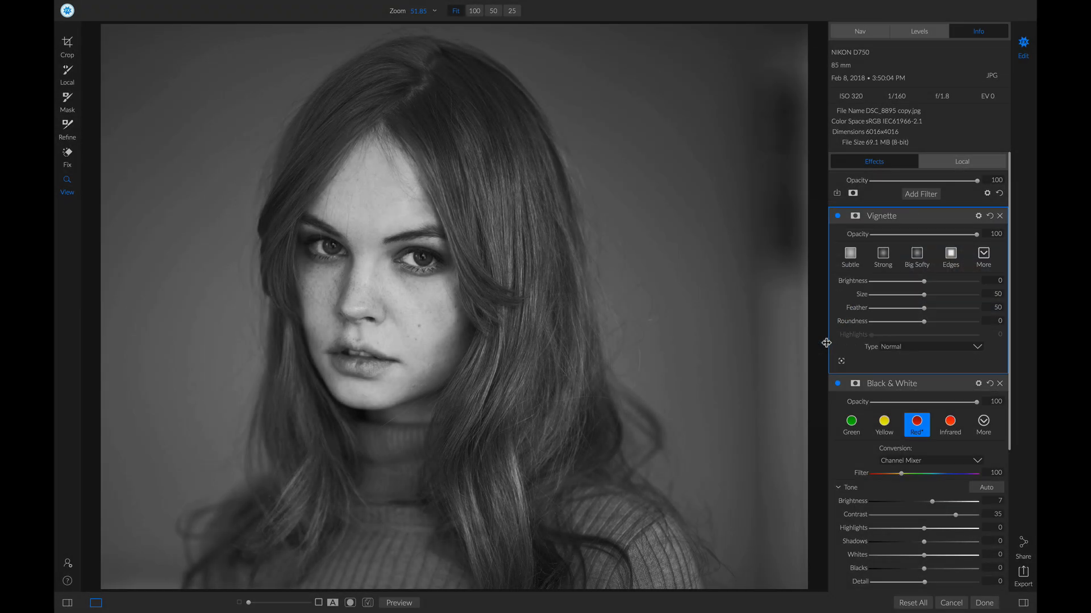
{"action": "left_click", "coordinate": [915, 260]}
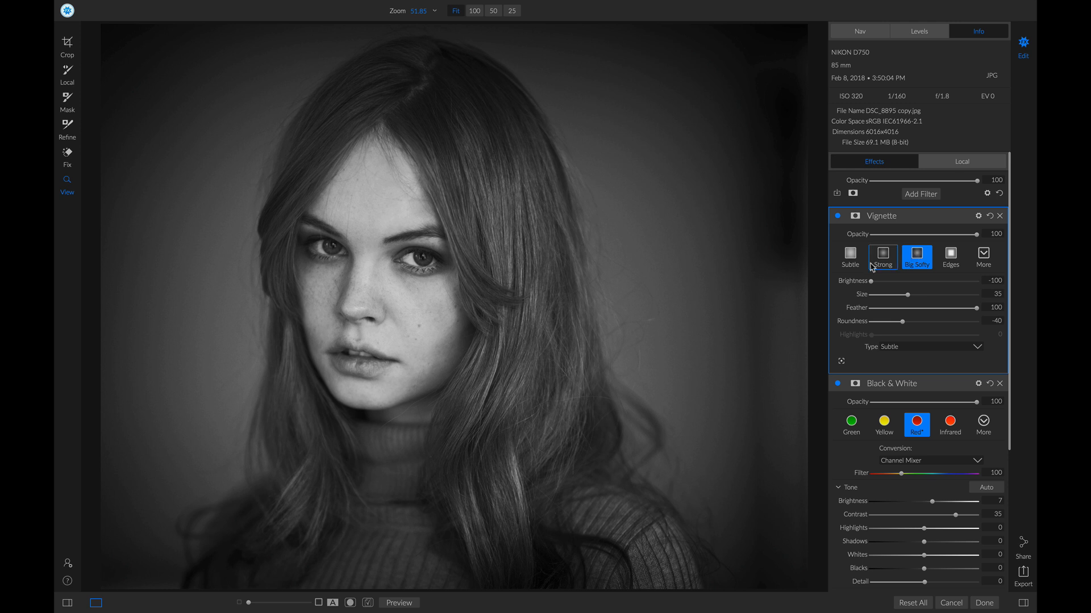
{"action": "left_click", "coordinate": [842, 361]}
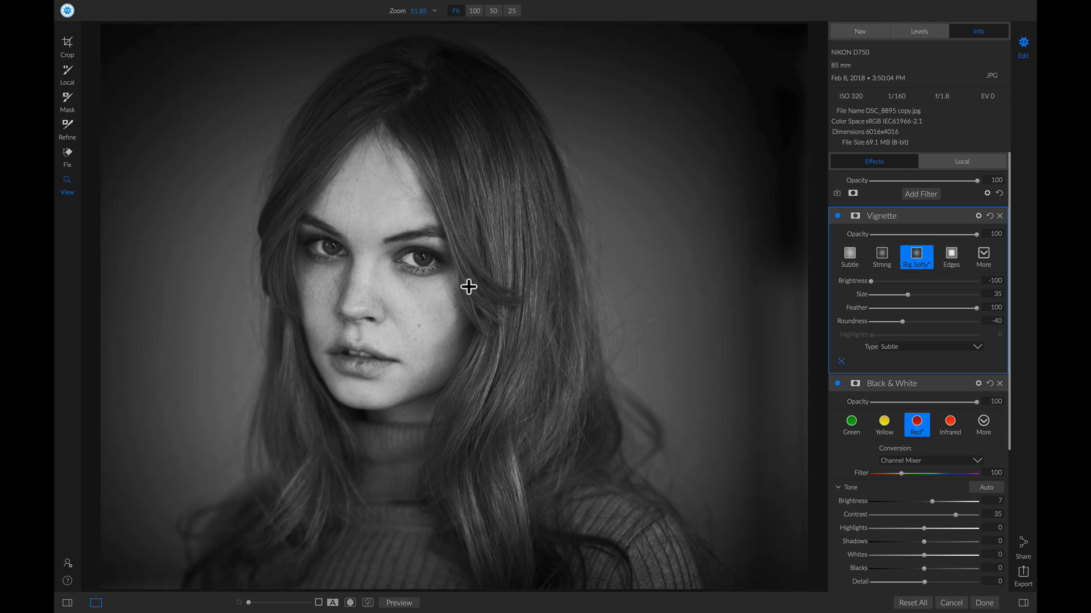
{"action": "left_click_drag", "start_coordinate": [468, 288], "coordinate": [421, 250]}
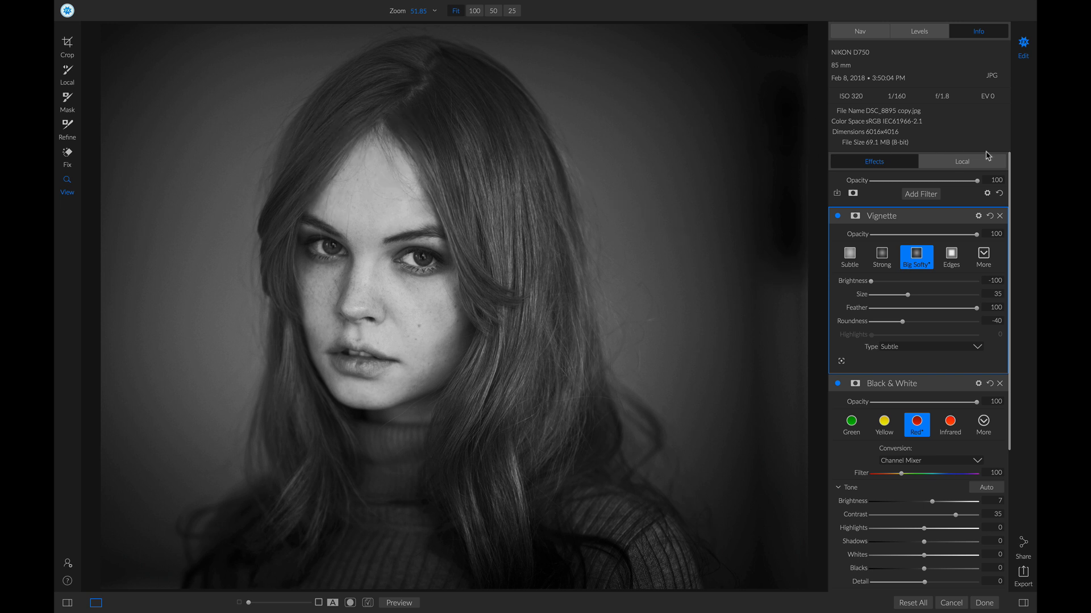
- Apply the Magic Eye Fixer style to the local adjustment
{"action": "left_click", "coordinate": [951, 164]}
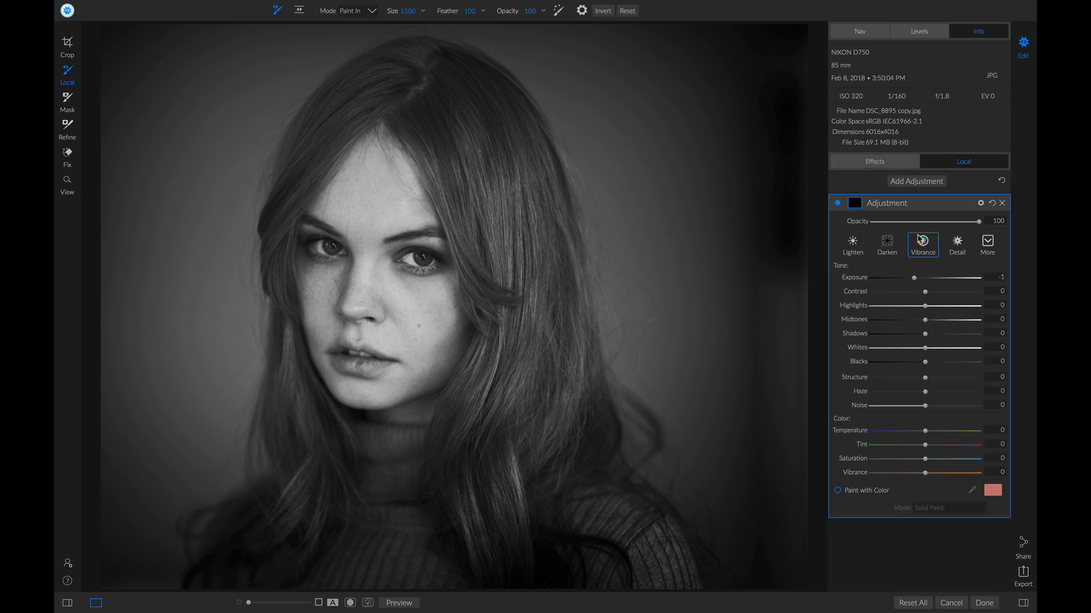
{"action": "left_click", "coordinate": [987, 244]}
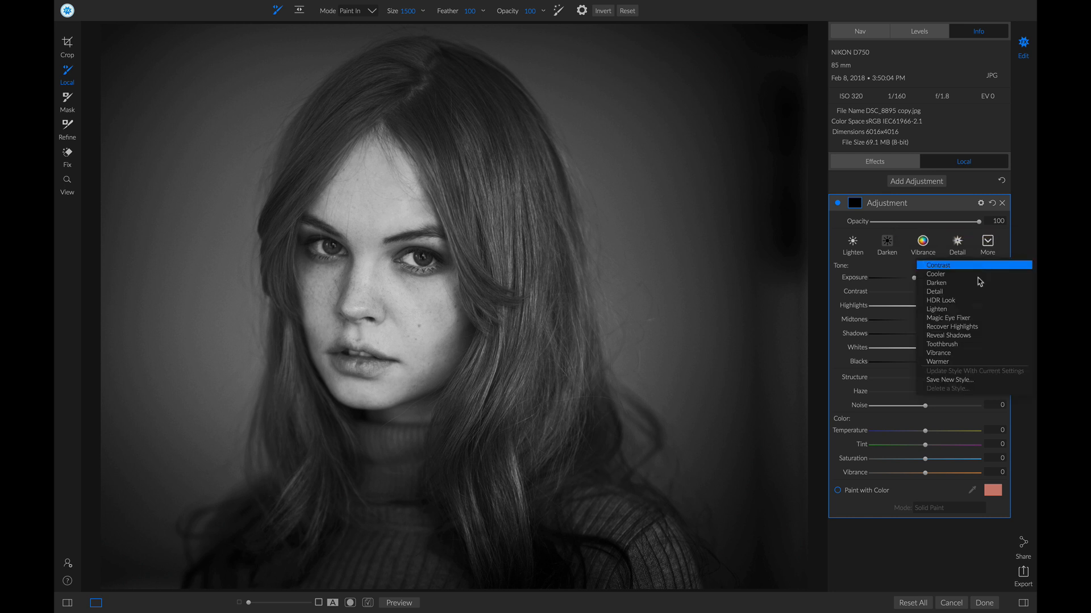
{"action": "left_click", "coordinate": [975, 319]}
- Paint the eye adjustment over both irises with a size 80 brush and set the adjustment's opacity to 28
{"action": "key", "text": "["}
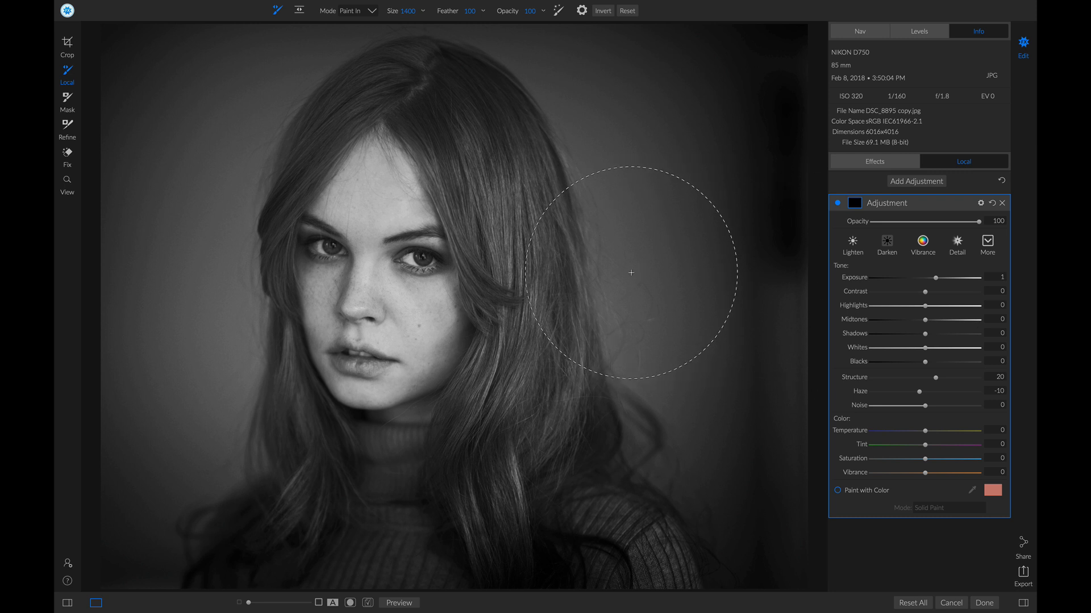
{"action": "key", "text": "["}
{"action": "key", "text": "["}
{"action": "key", "text": "["}
{"action": "key", "text": "["}
{"action": "key", "text": "["}
{"action": "key", "text": "bracketleft"}
{"action": "key", "text": "bracketleft"}
{"action": "left_click_drag", "start_coordinate": [430, 260], "coordinate": [409, 257]}
{"action": "left_click_drag", "start_coordinate": [338, 250], "coordinate": [316, 245]}
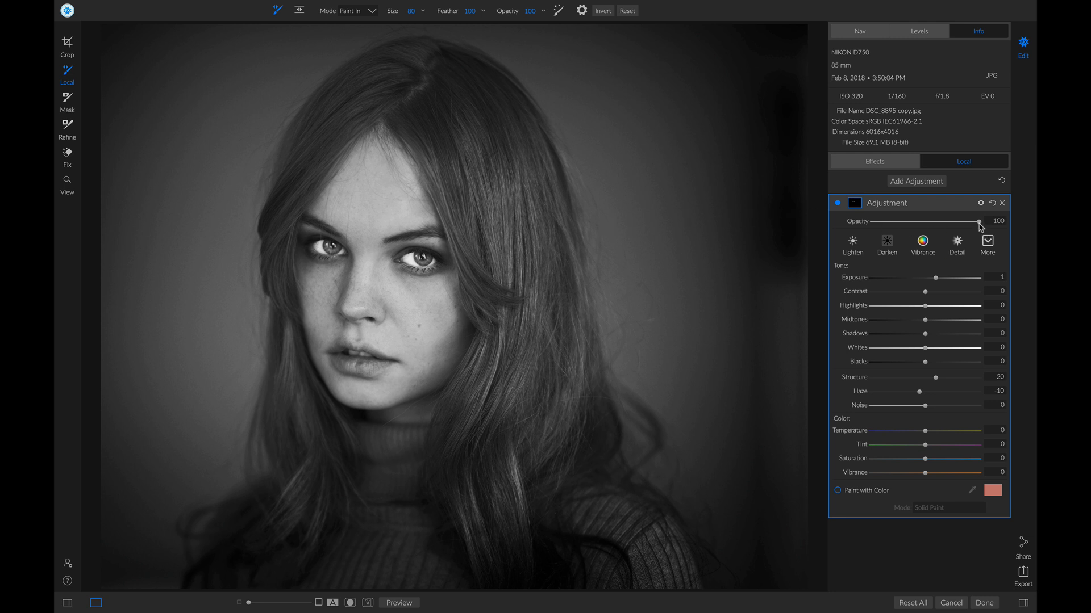
{"action": "left_click_drag", "start_coordinate": [978, 222], "coordinate": [904, 227]}
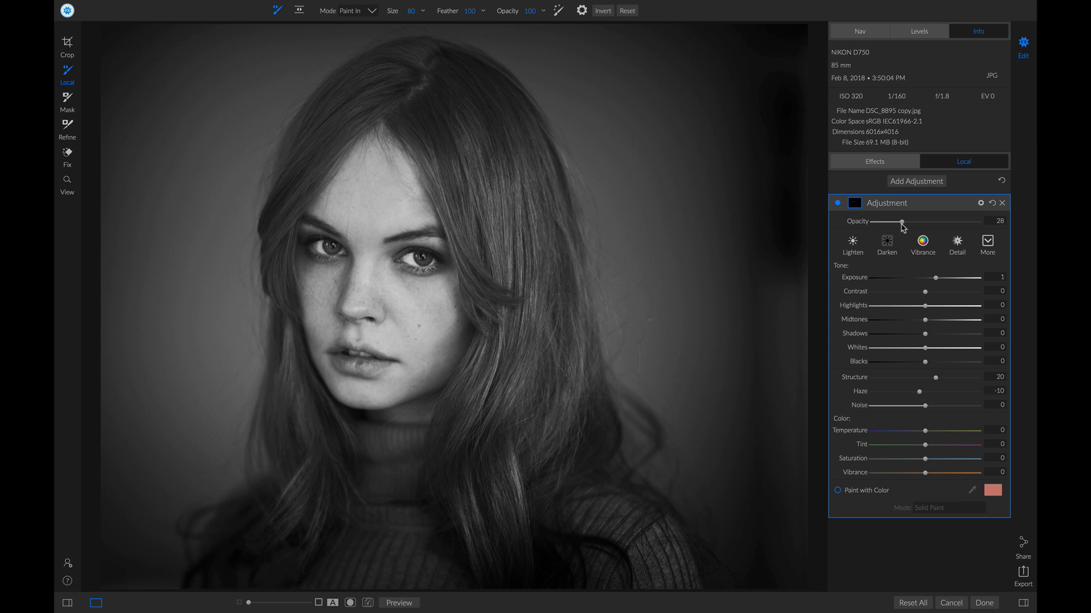
- Add a Detail local adjustment with Structure 75, paint it over the hair and sweater with a size 700 brush, and compare with the original
{"action": "left_click", "coordinate": [923, 183]}
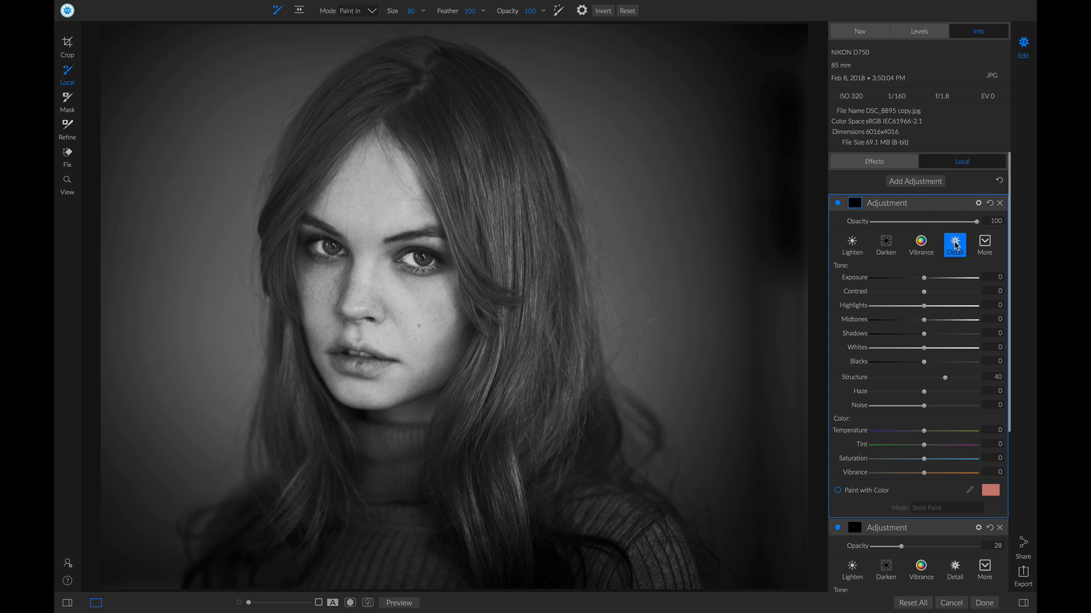
{"action": "left_click_drag", "start_coordinate": [946, 381], "coordinate": [964, 383]}
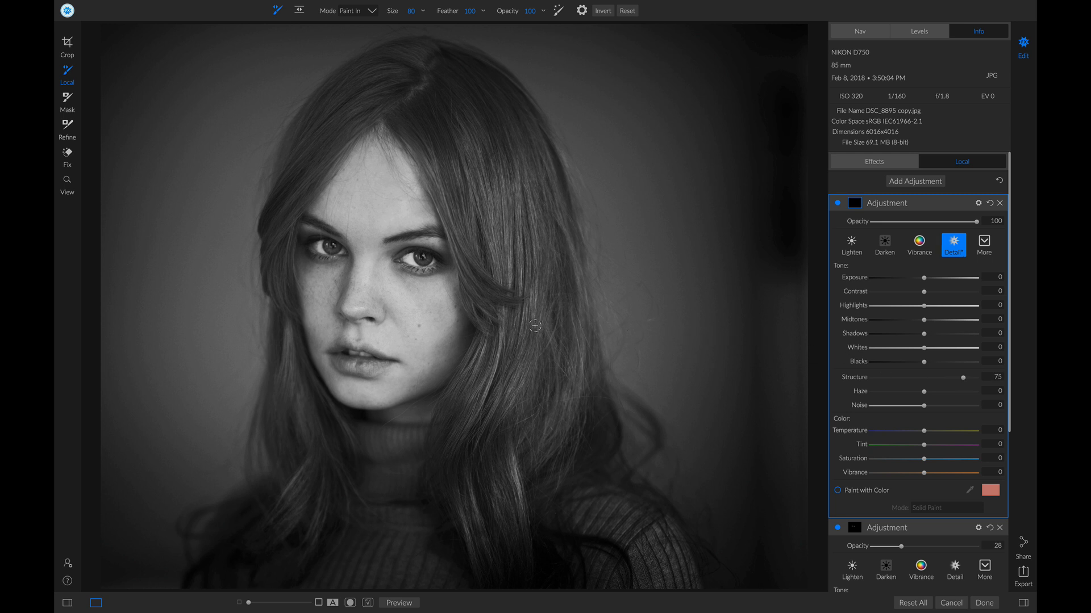
{"action": "key", "text": "bracketright"}
{"action": "key", "text": "bracketright"}
{"action": "key", "text": "bracketright"}
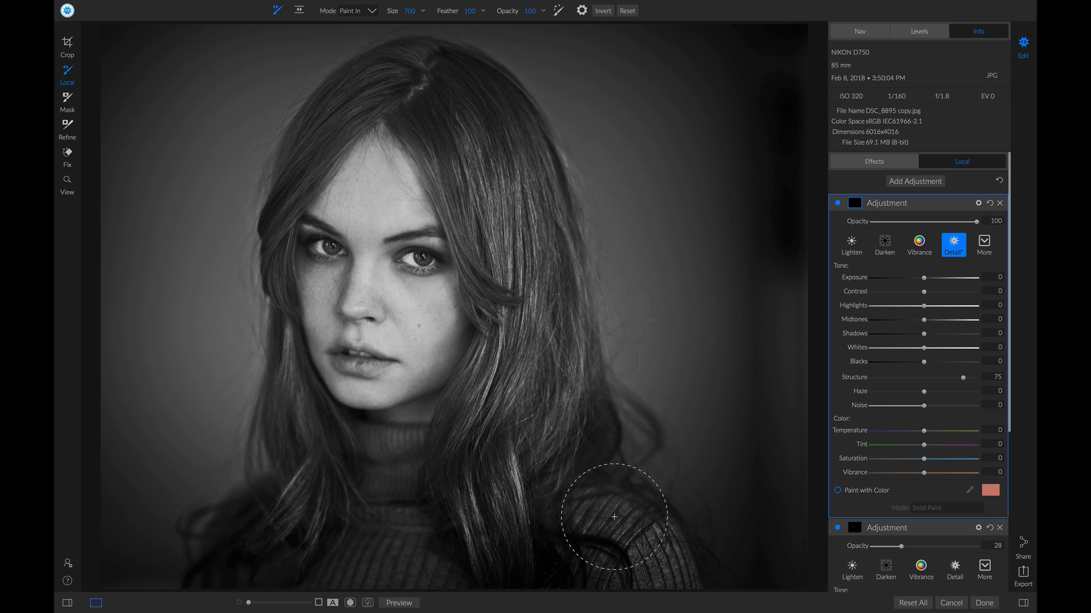
{"action": "mouse_move", "coordinate": [194, 507]}
{"action": "left_mouse_down"}
{"action": "mouse_move", "coordinate": [234, 514]}
{"action": "mouse_move", "coordinate": [250, 548]}
{"action": "left_mouse_up"}
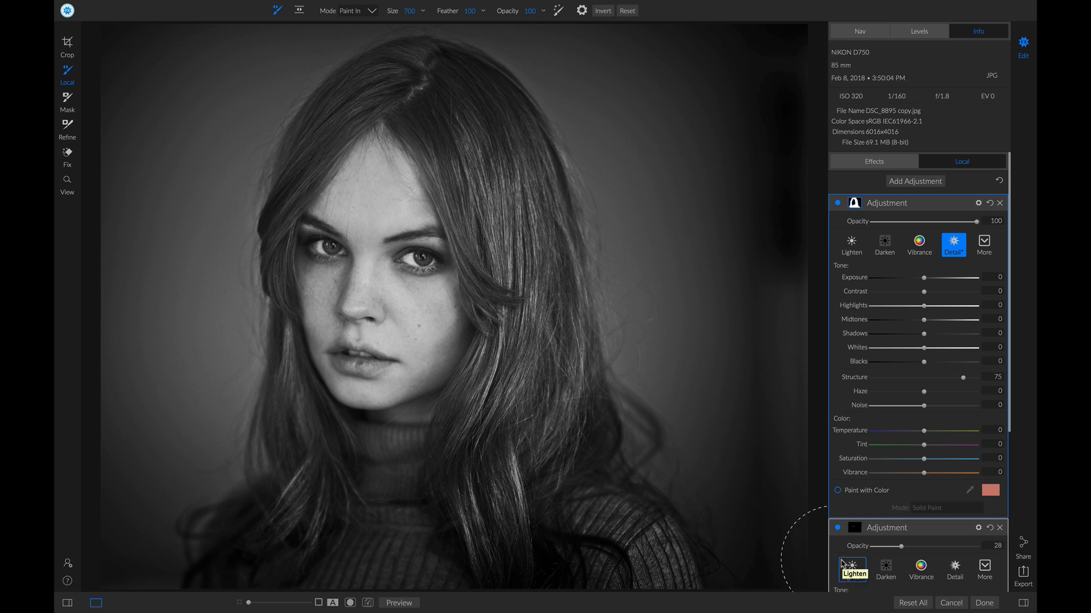
{"action": "key", "text": "p"}
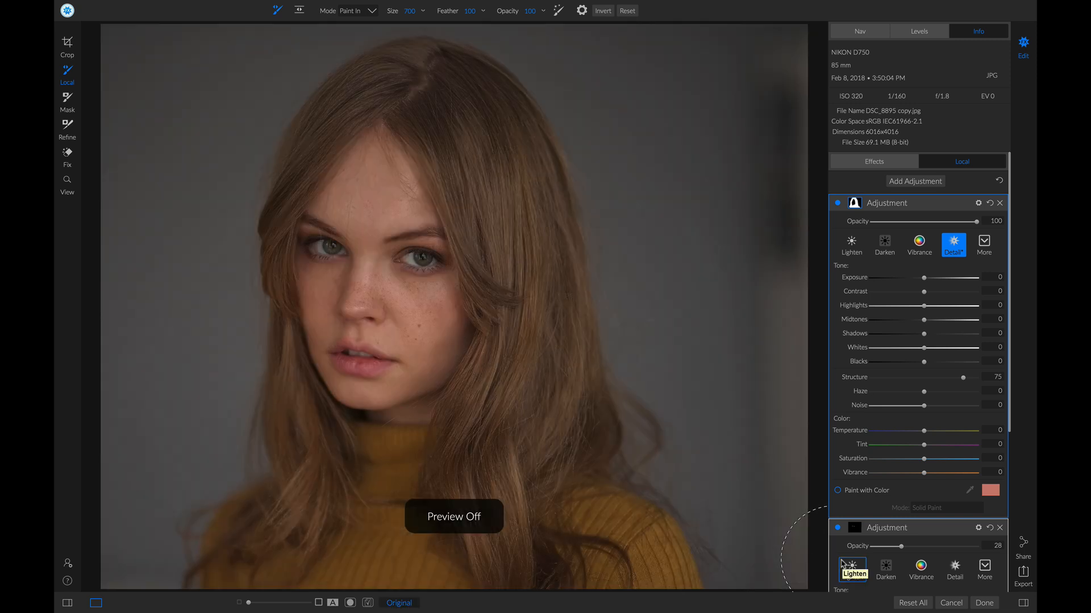
{"action": "key", "text": "p"}
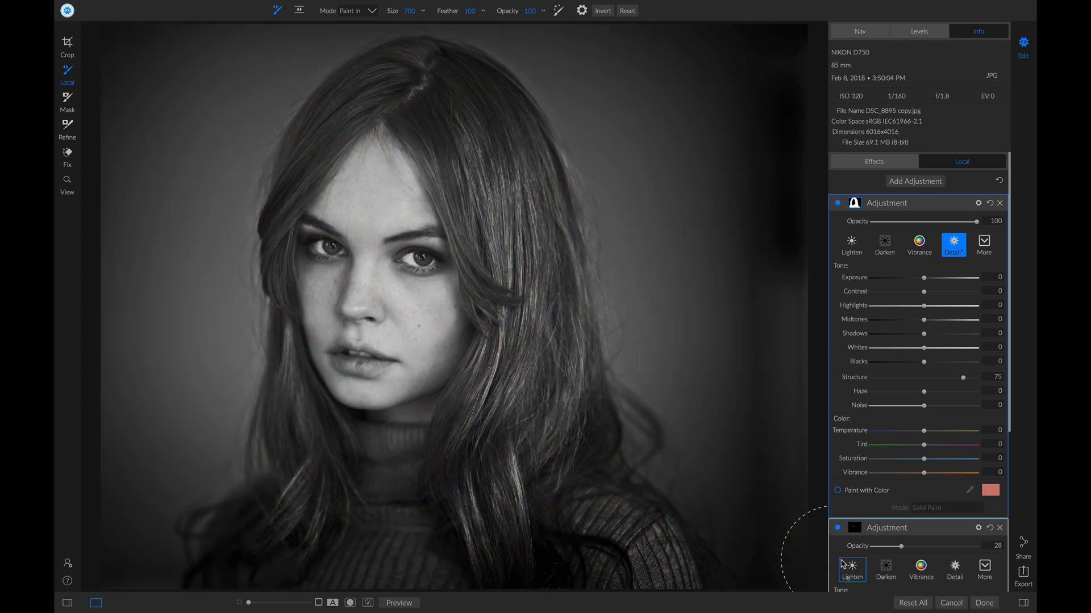